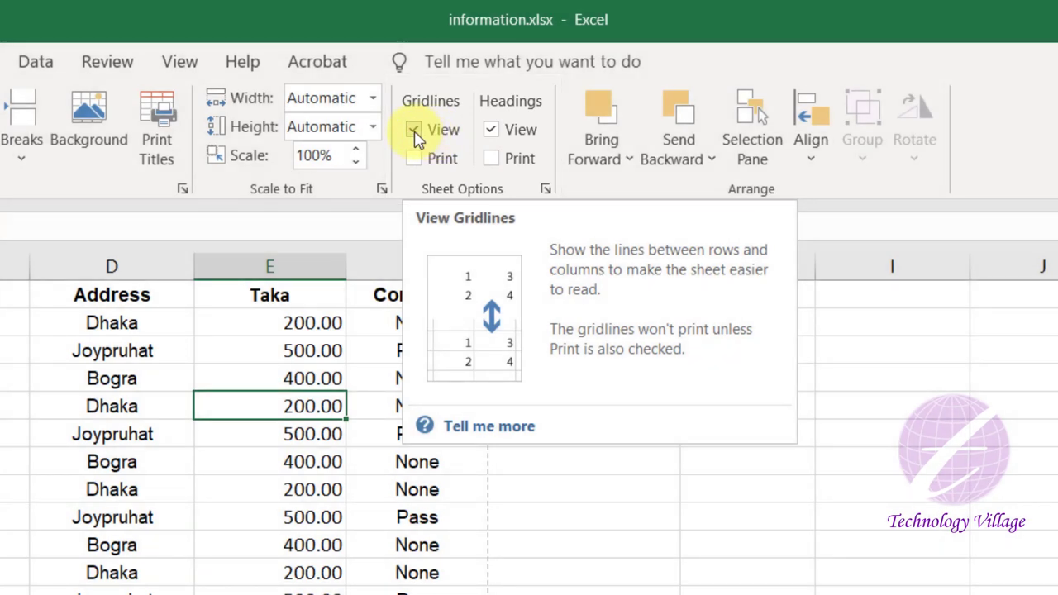
Hide and then restore the sheet's on-screen gridlines, and check the print preview.
click(414, 132)
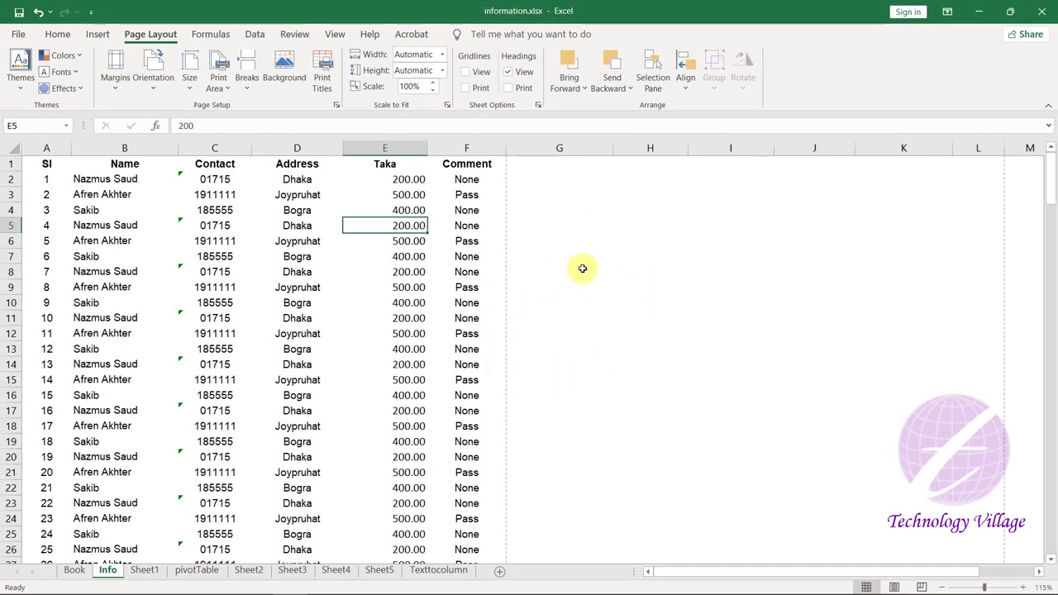
click(465, 72)
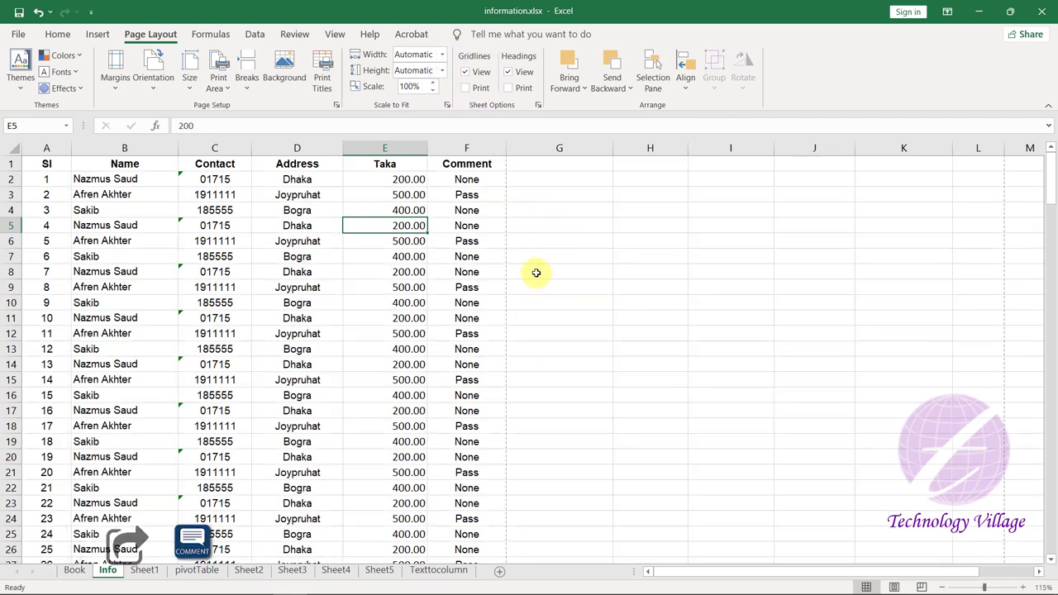
key(ctrl+p)
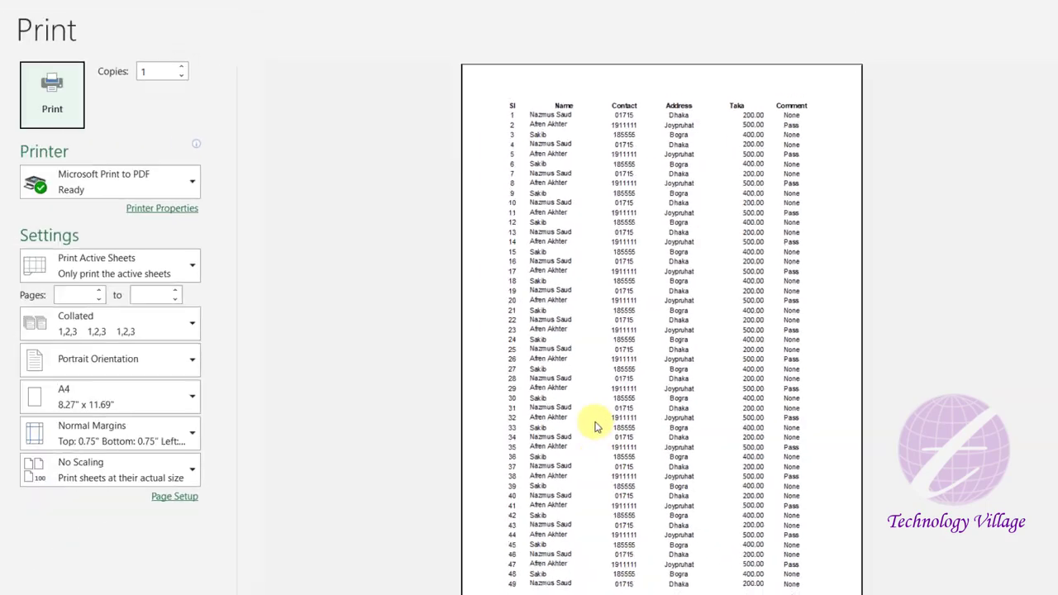
key(Escape)
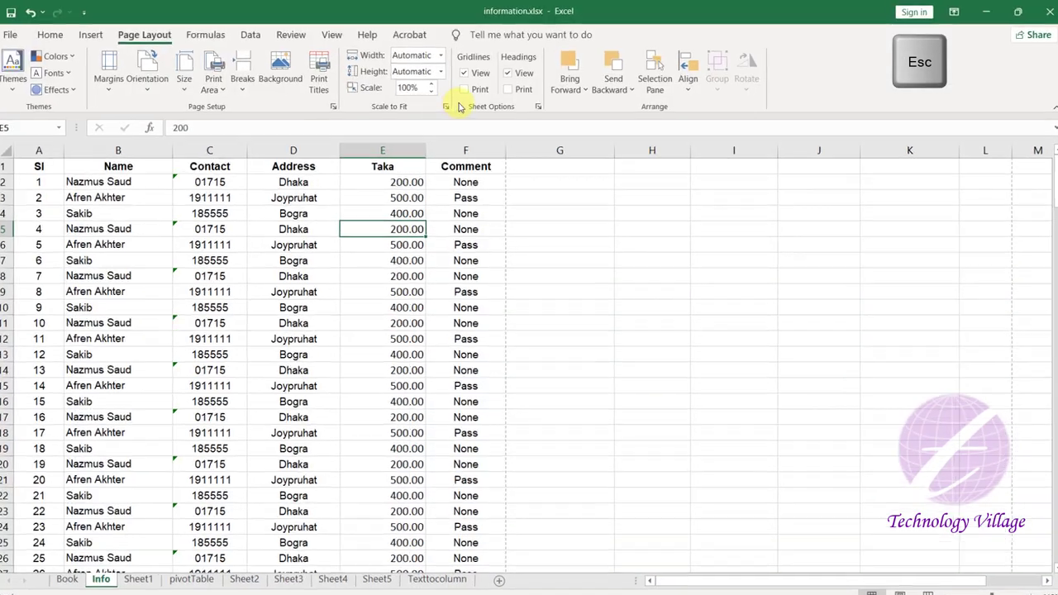
Turn on gridline printing, preview the printout, then turn gridline printing off again.
click(463, 88)
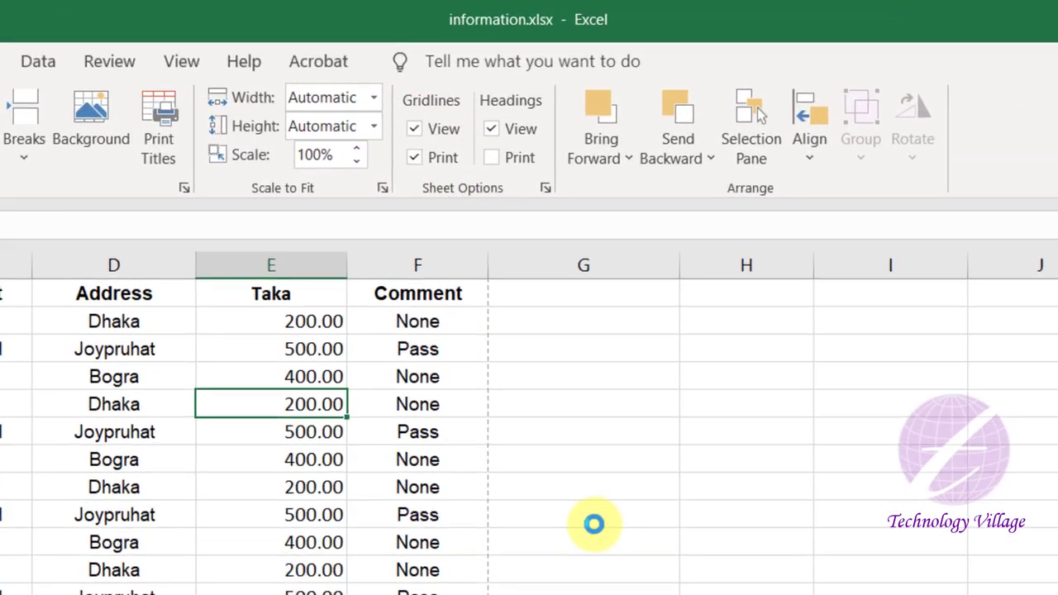
key(ctrl+p)
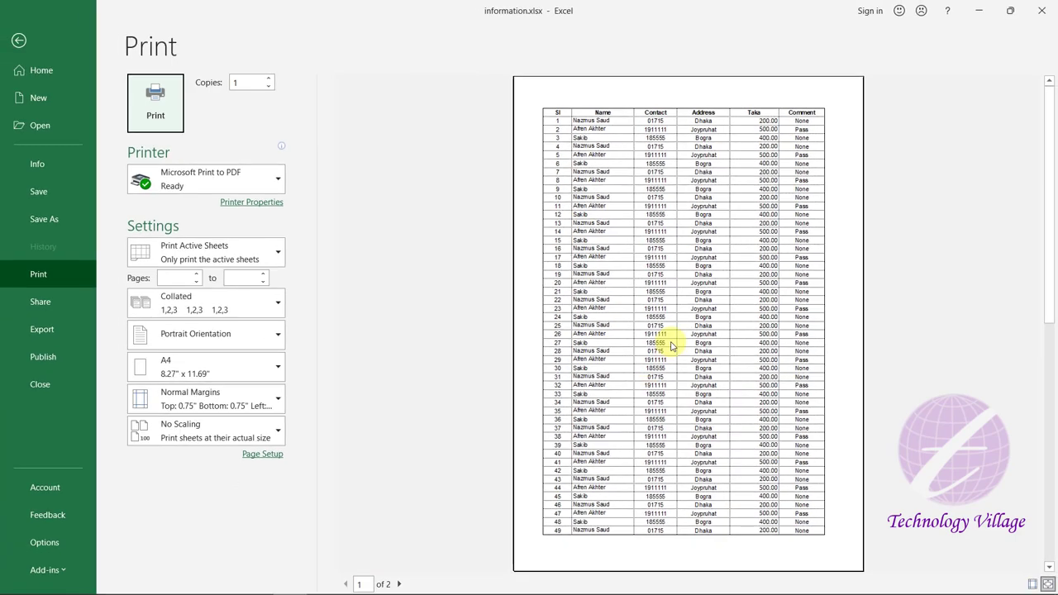
key(Escape)
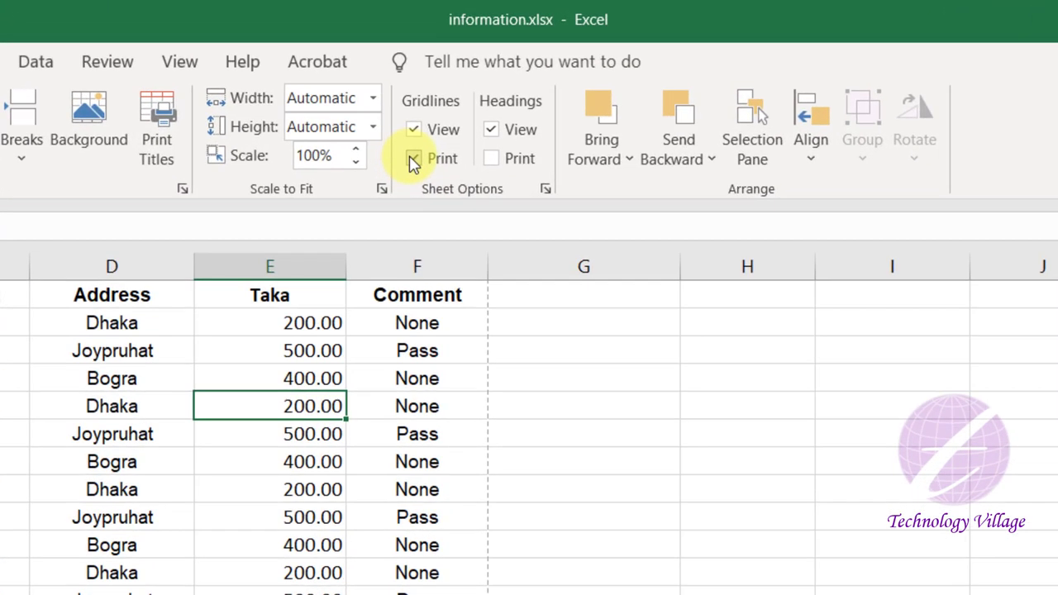
click(413, 160)
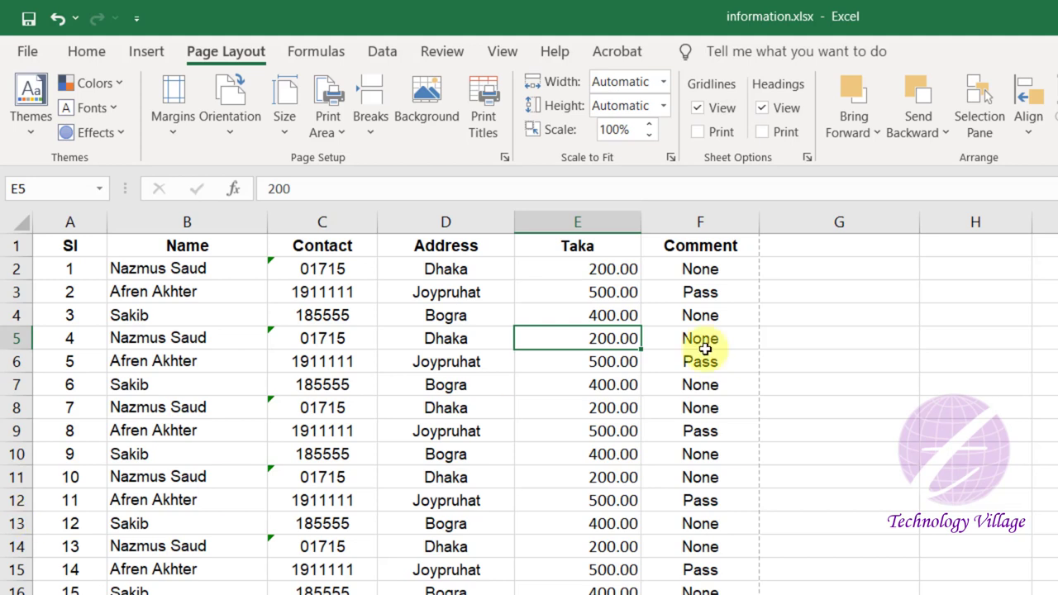
Hide and then restore the row numbers and column letters, then preview the printout.
click(762, 108)
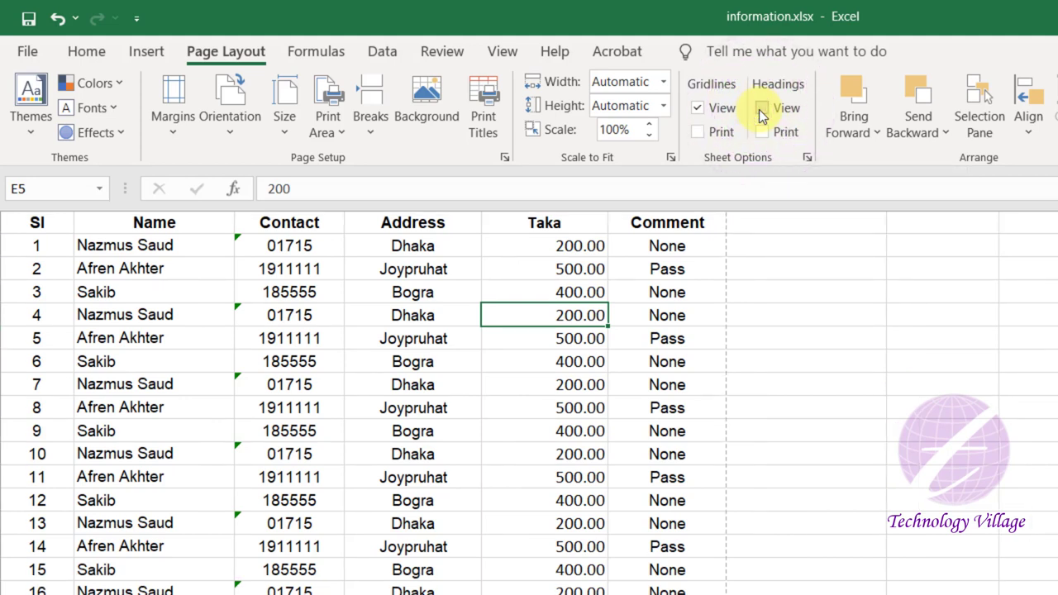
click(762, 108)
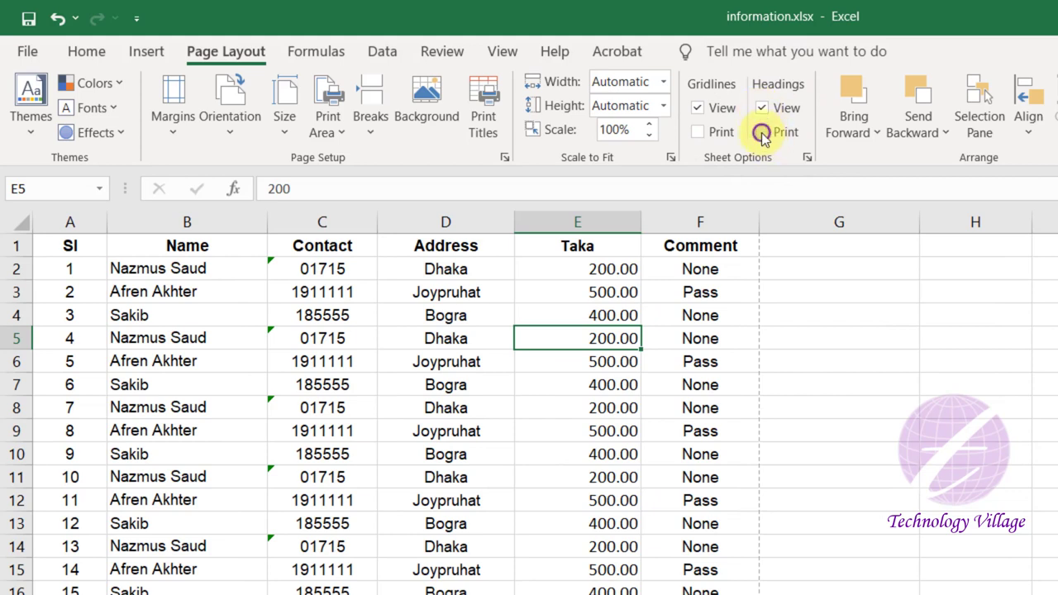
key(ctrl+p)
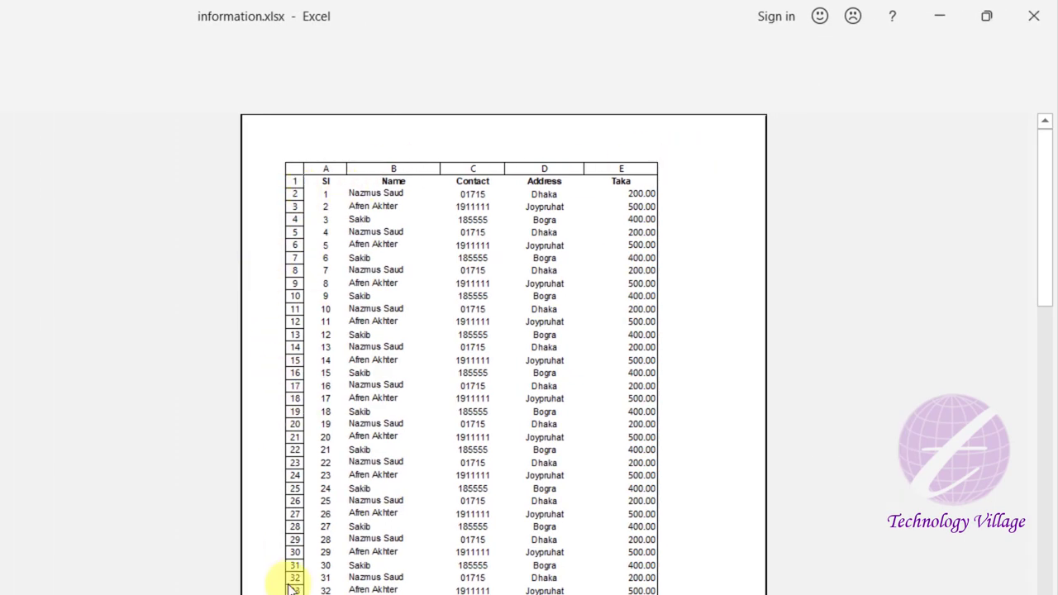
key(Escape)
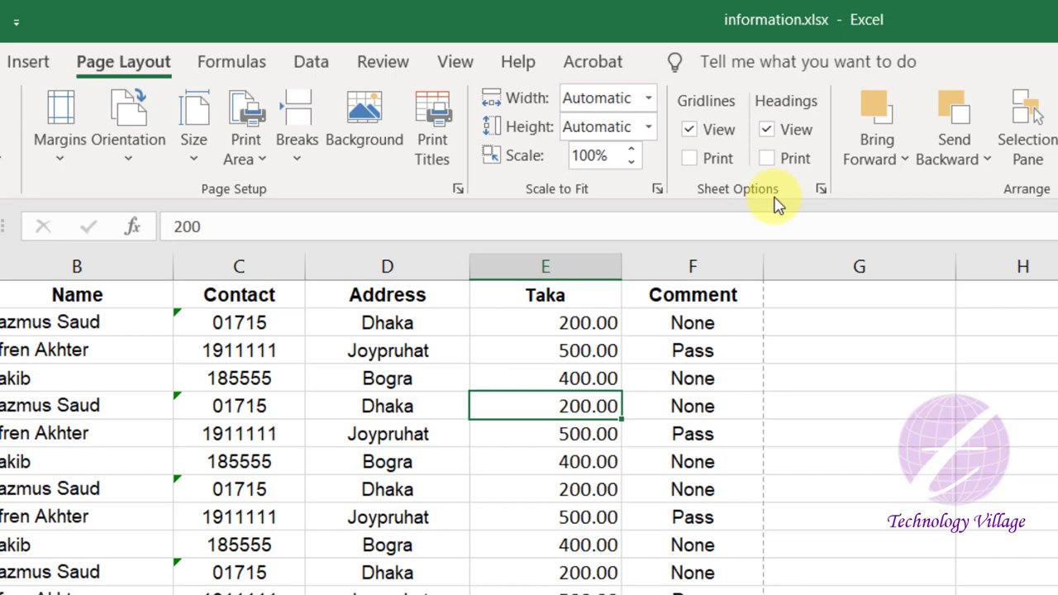
On the View tab, toggle Gridlines, Headings and Formula Bar off and back on.
click(459, 62)
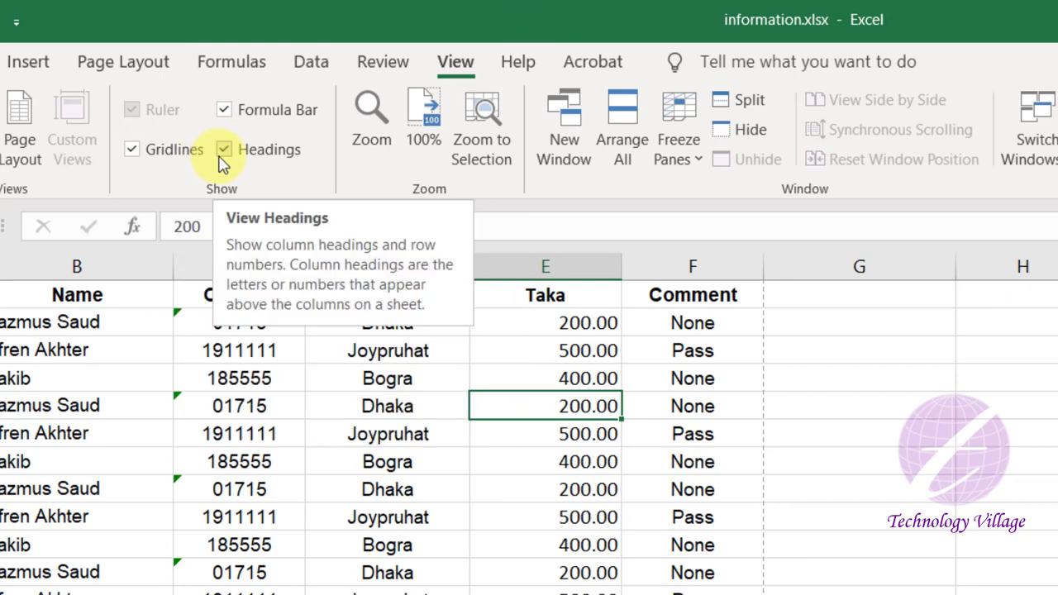
click(132, 150)
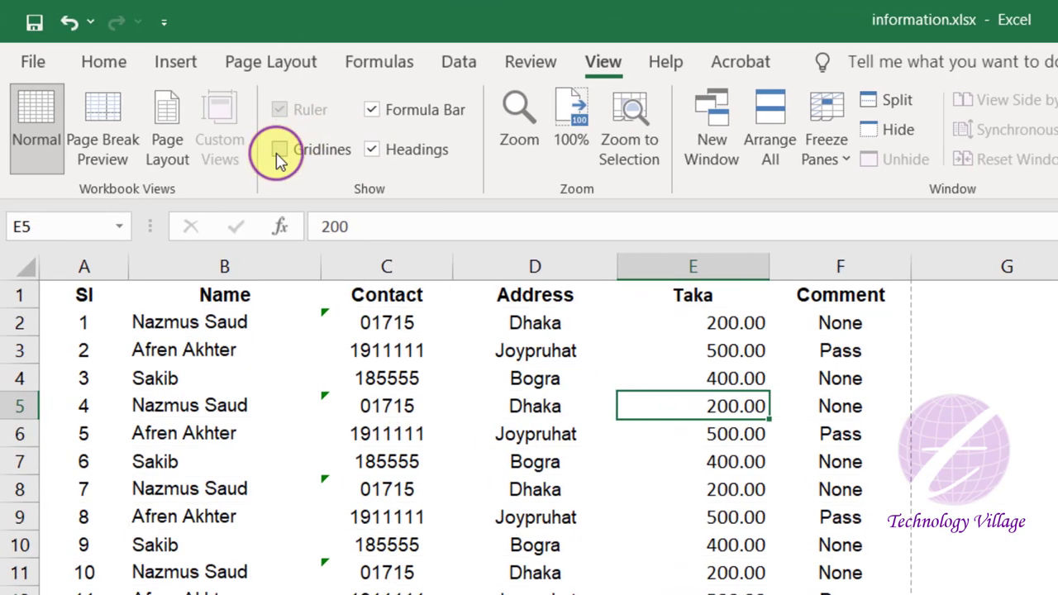
click(279, 150)
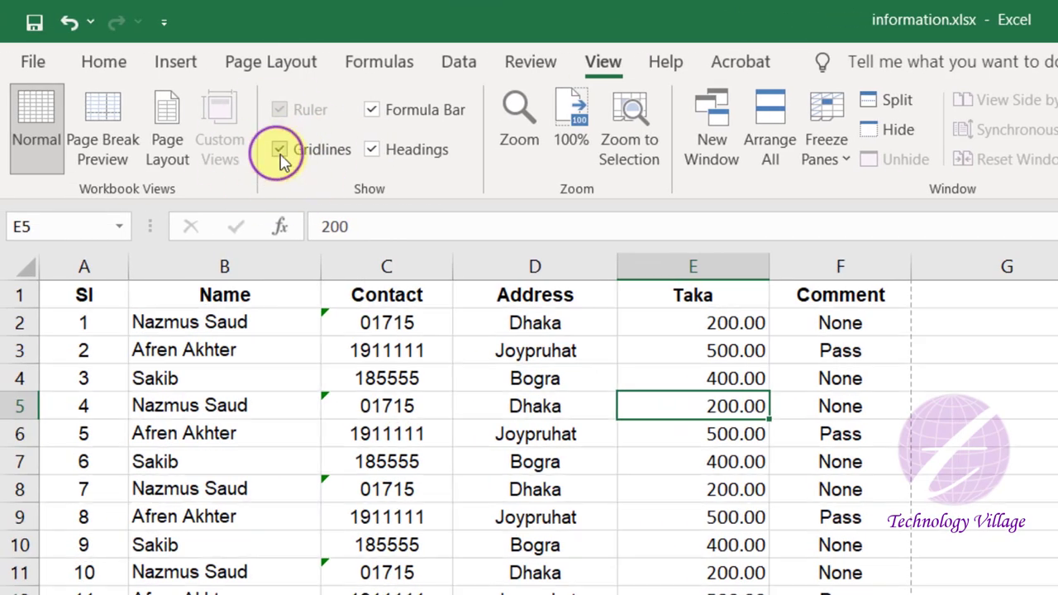
click(372, 150)
click(372, 150)
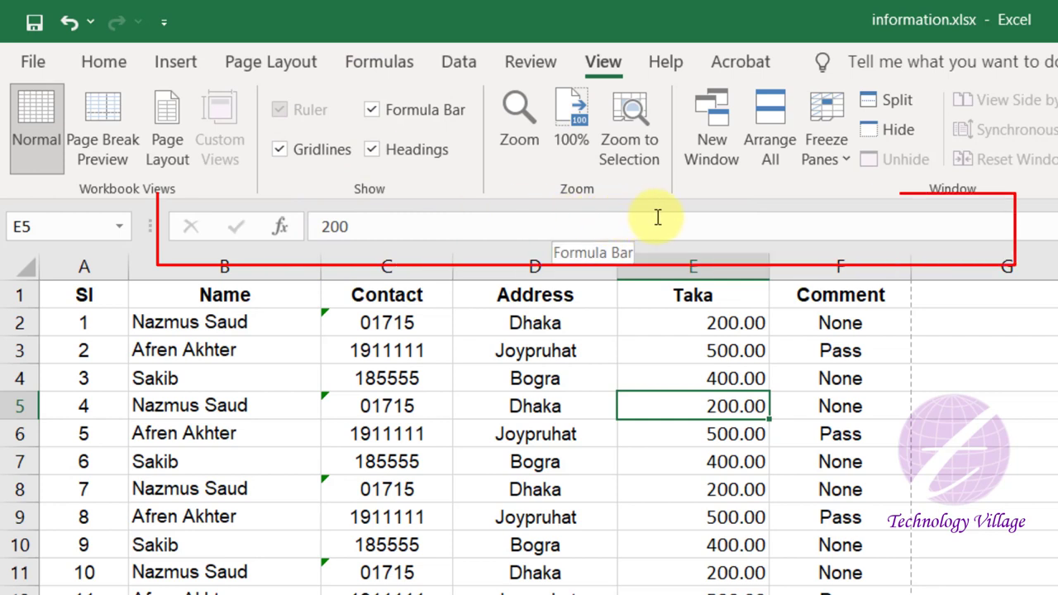
click(373, 115)
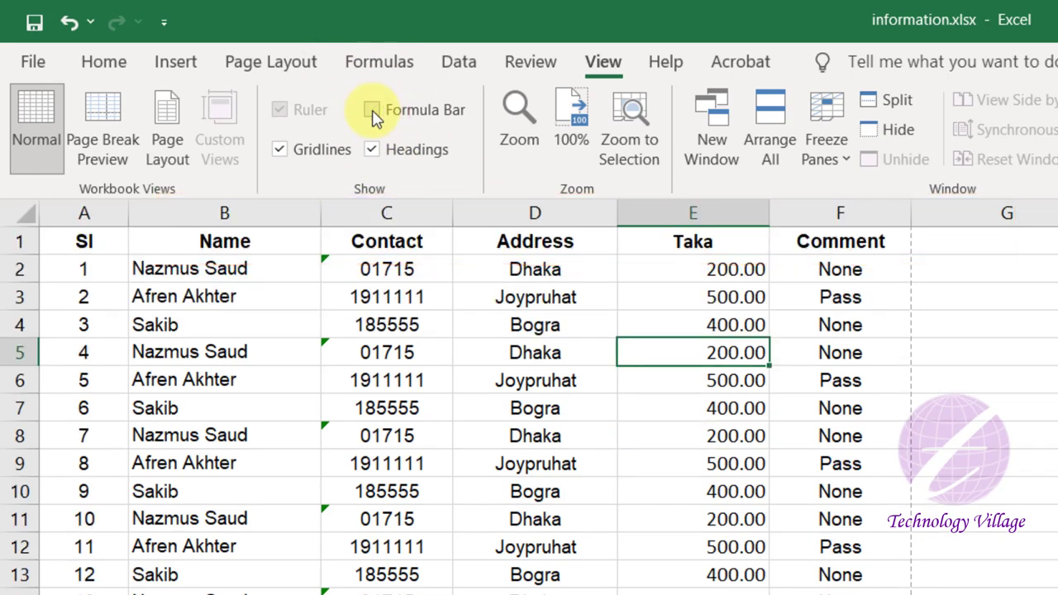
click(373, 115)
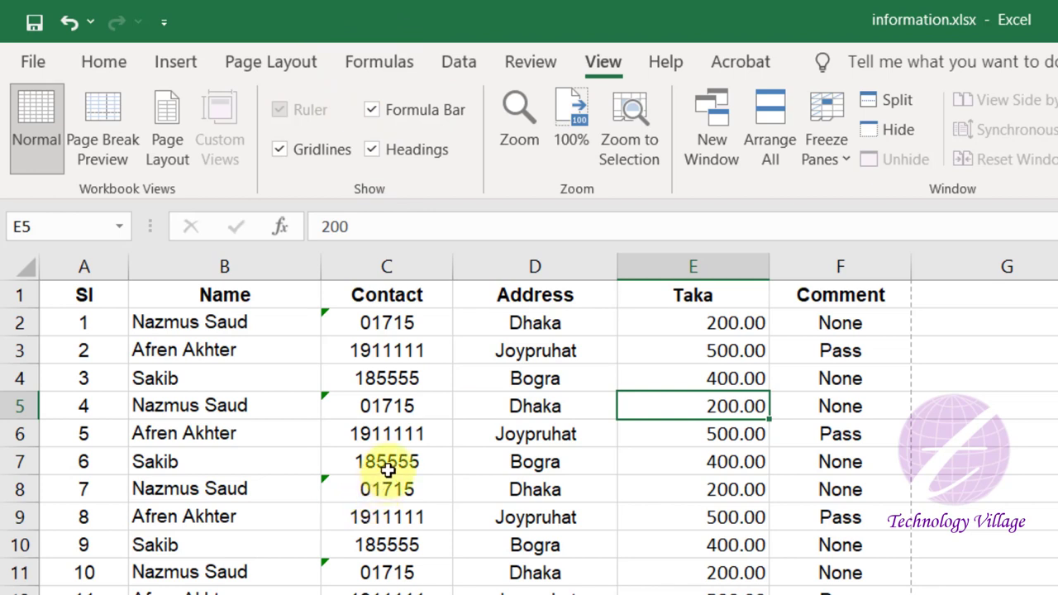
Switch to Page Layout view, hide and reshow the ruler, then return to Normal view.
click(170, 128)
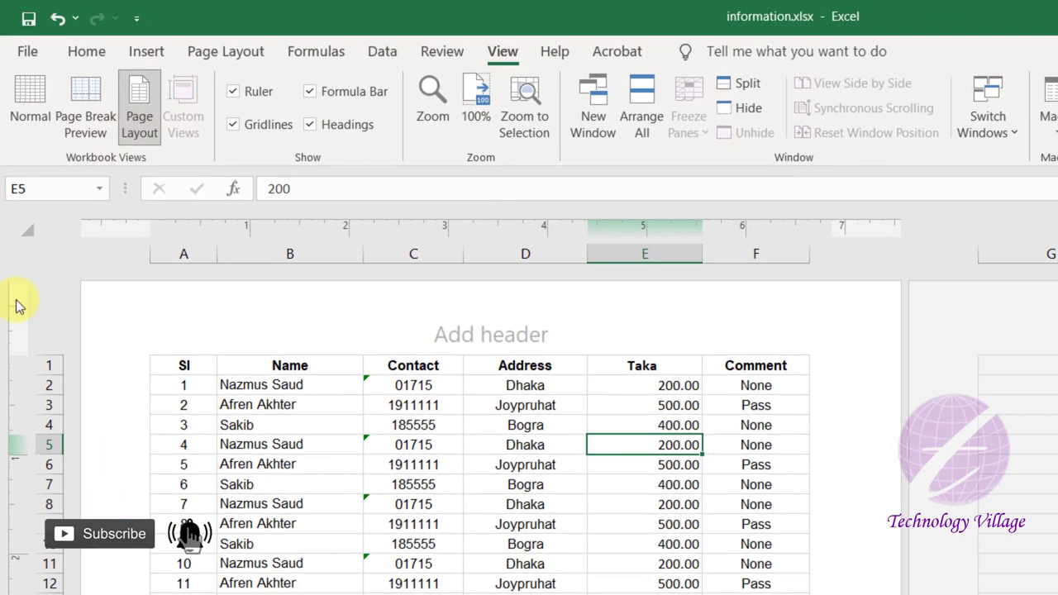
click(233, 94)
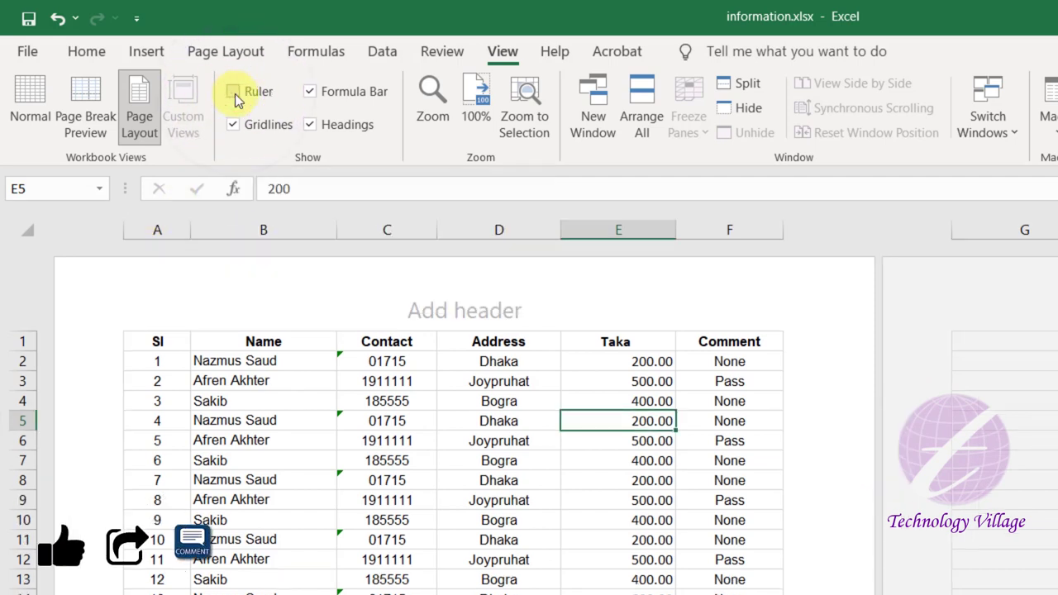
click(234, 94)
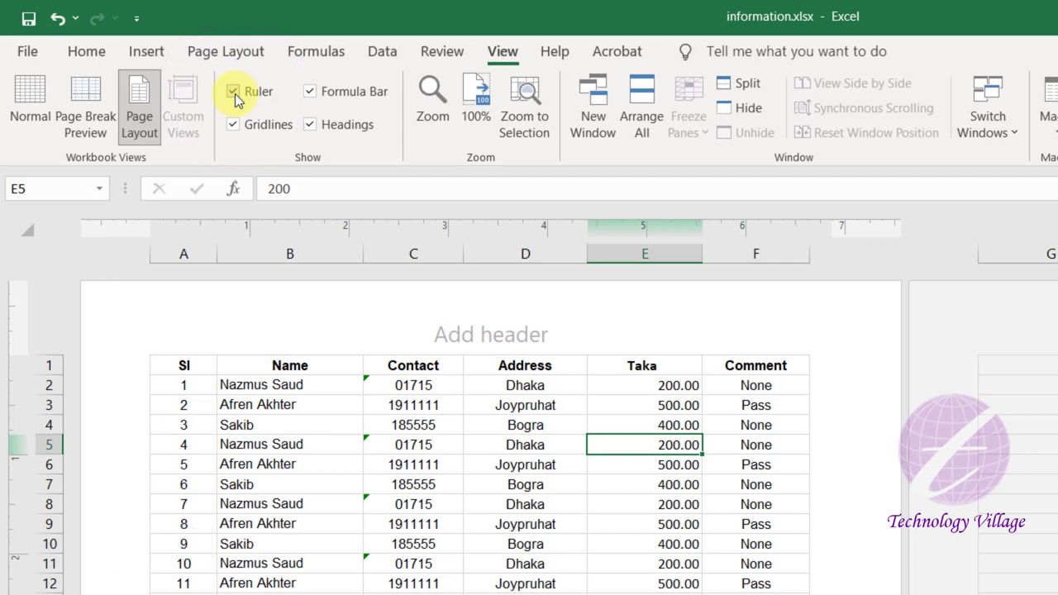
click(25, 99)
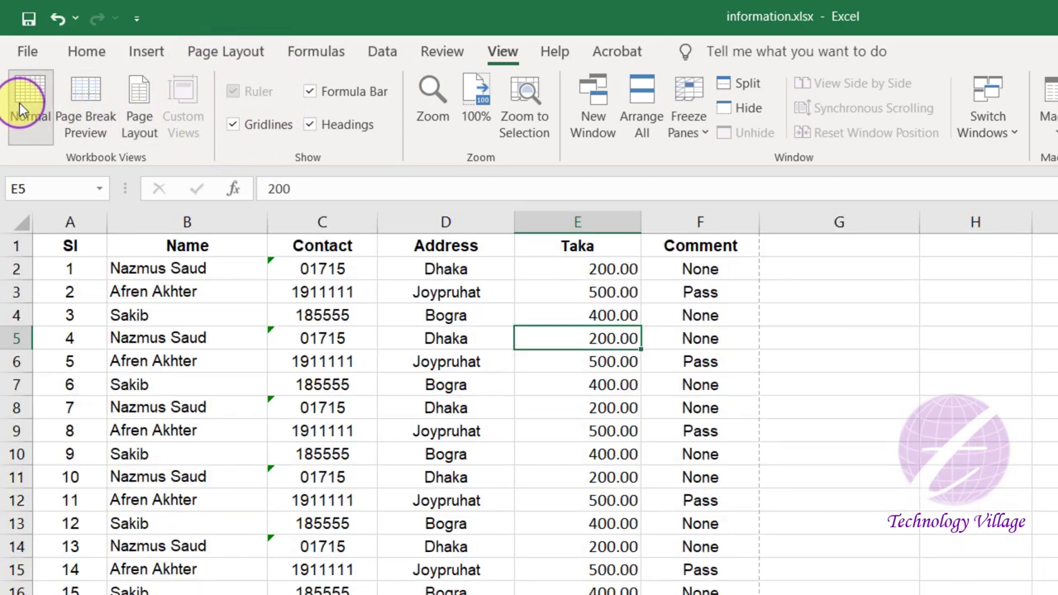
click(243, 51)
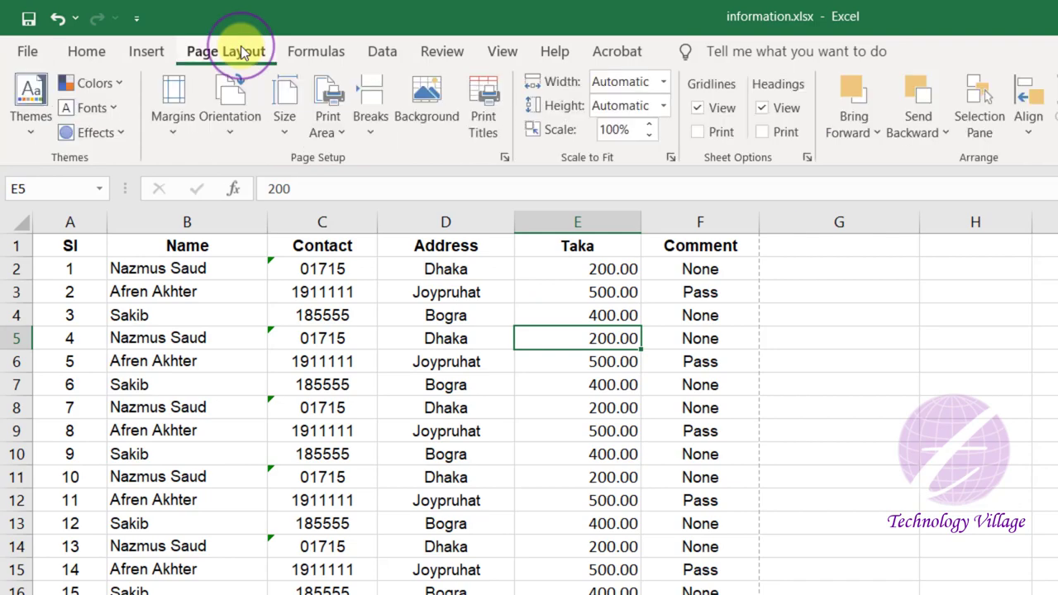
click(486, 119)
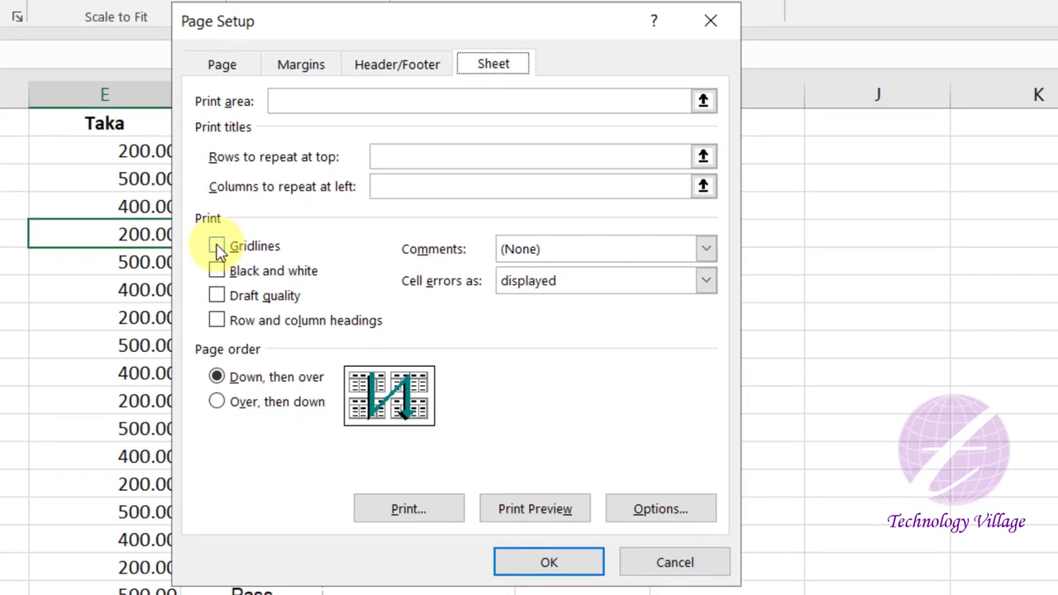
click(671, 348)
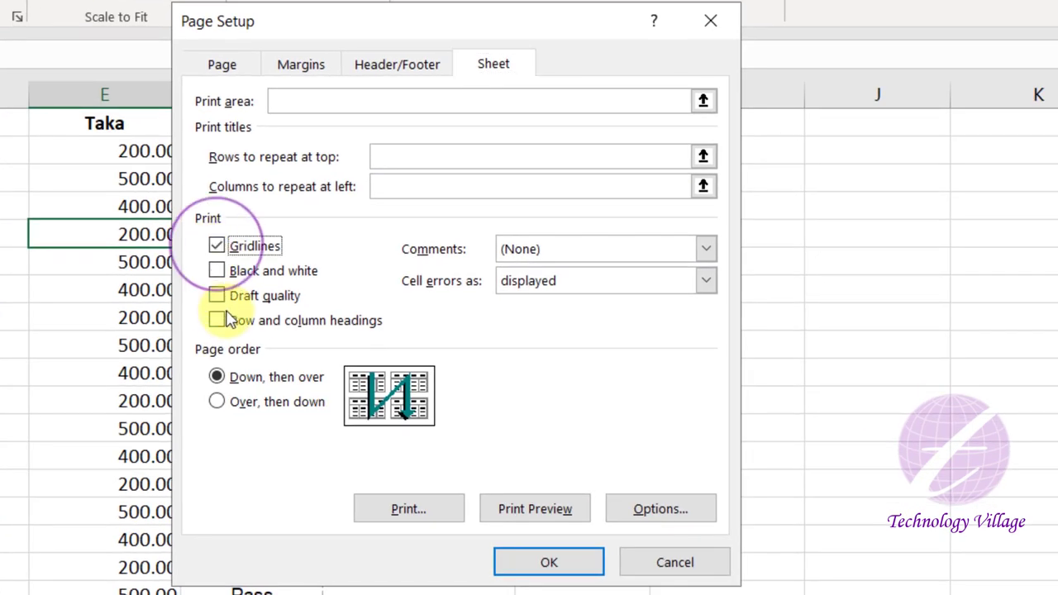
click(219, 328)
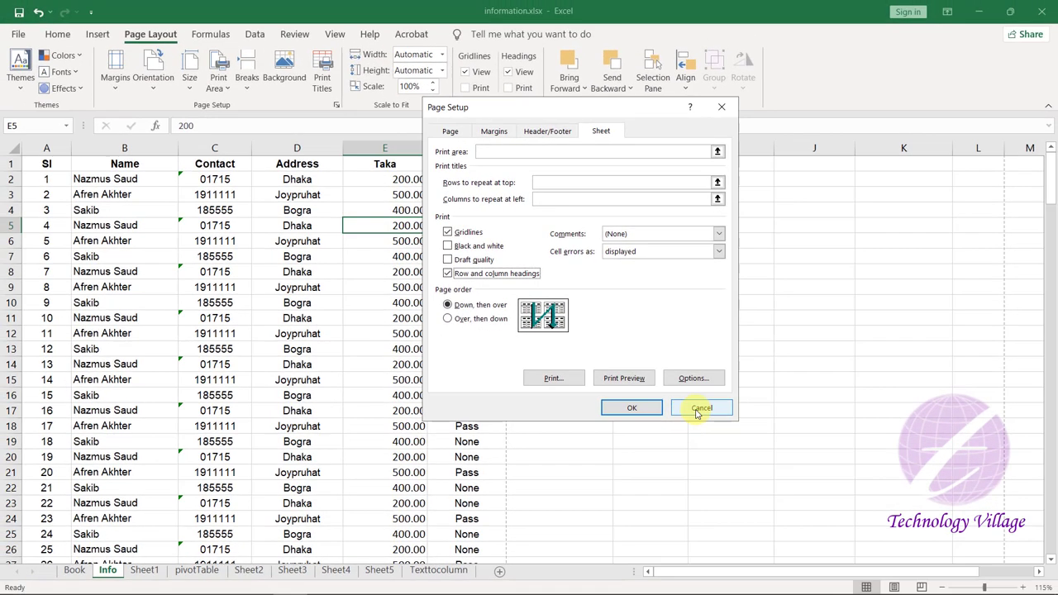
click(697, 410)
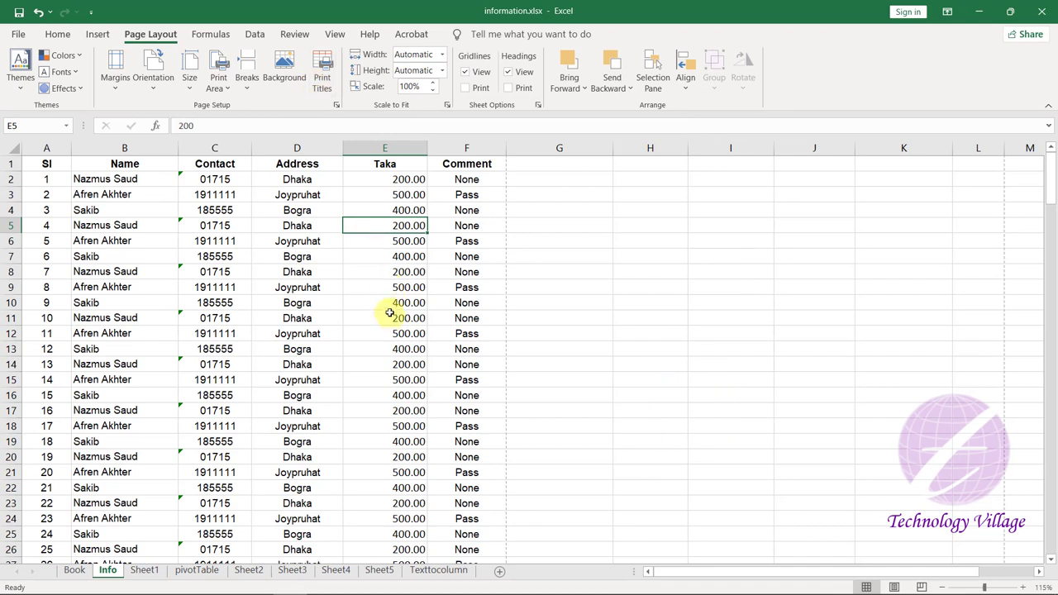